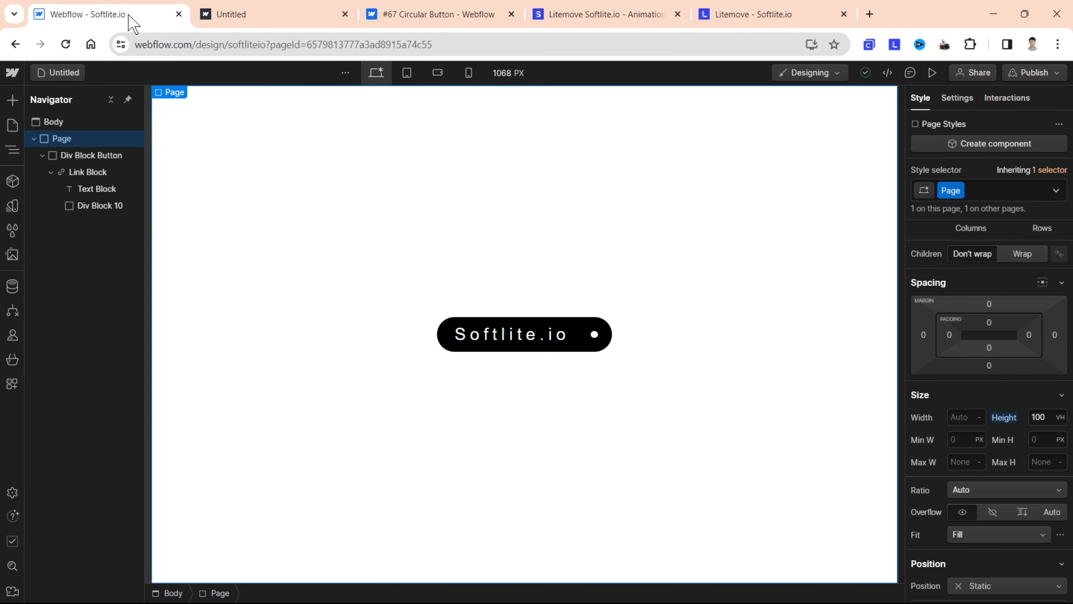
Examine the style settings of Div Block Button, Link Block, Text Block and Div Block 10 in the page structure
click(100, 160)
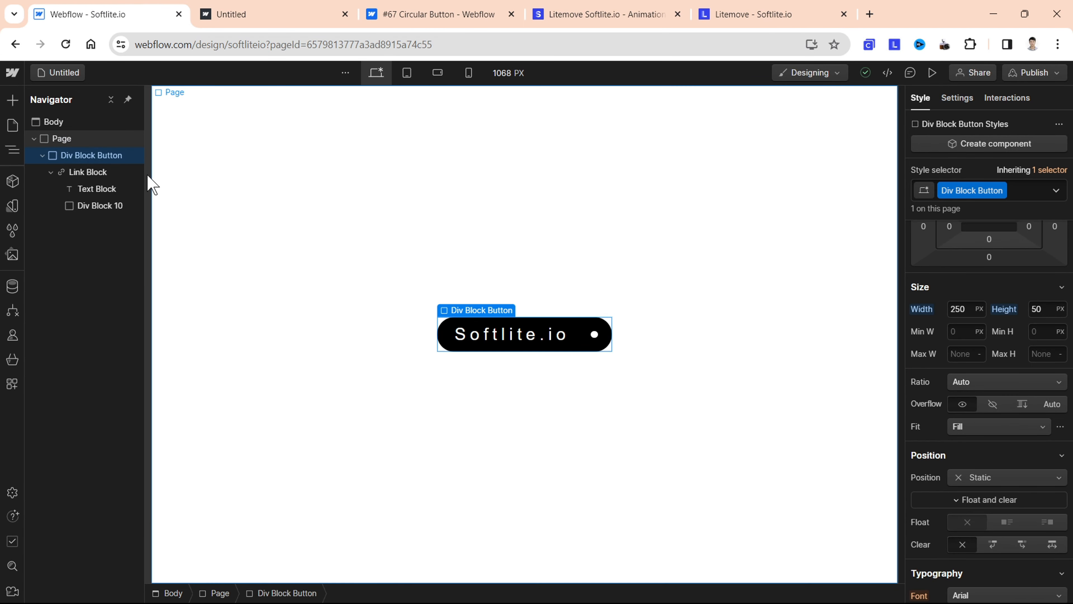
scroll(1001, 302, up, 3)
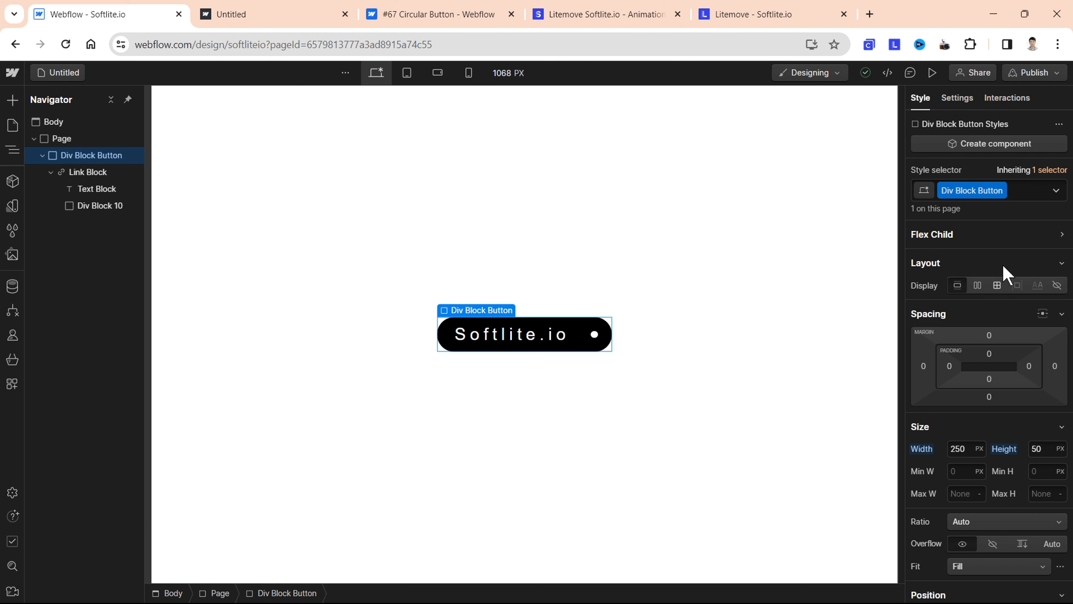
click(1027, 190)
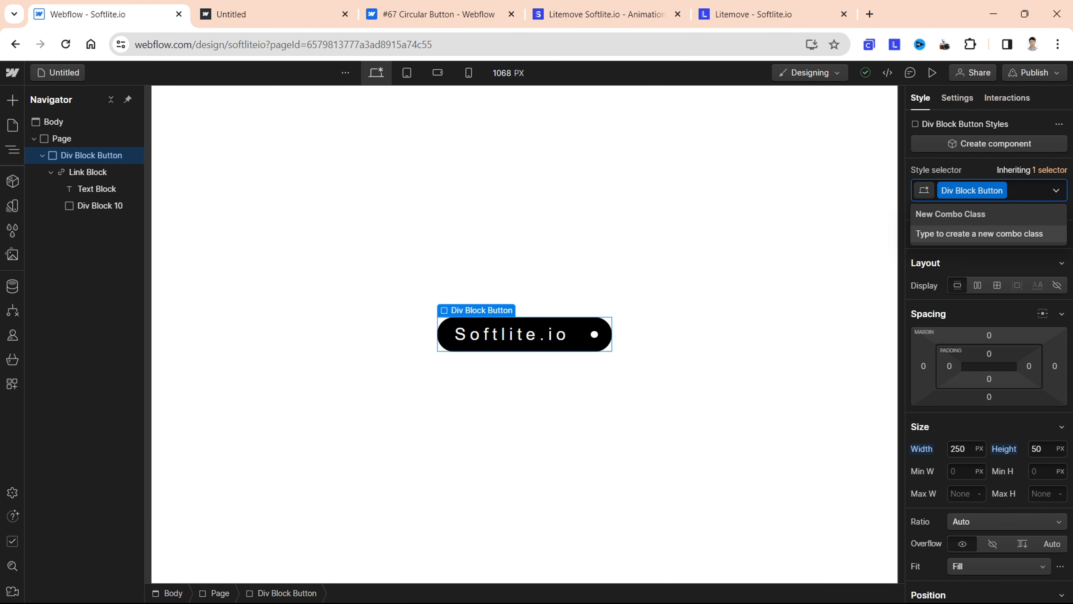
scroll(993, 437, down, 2)
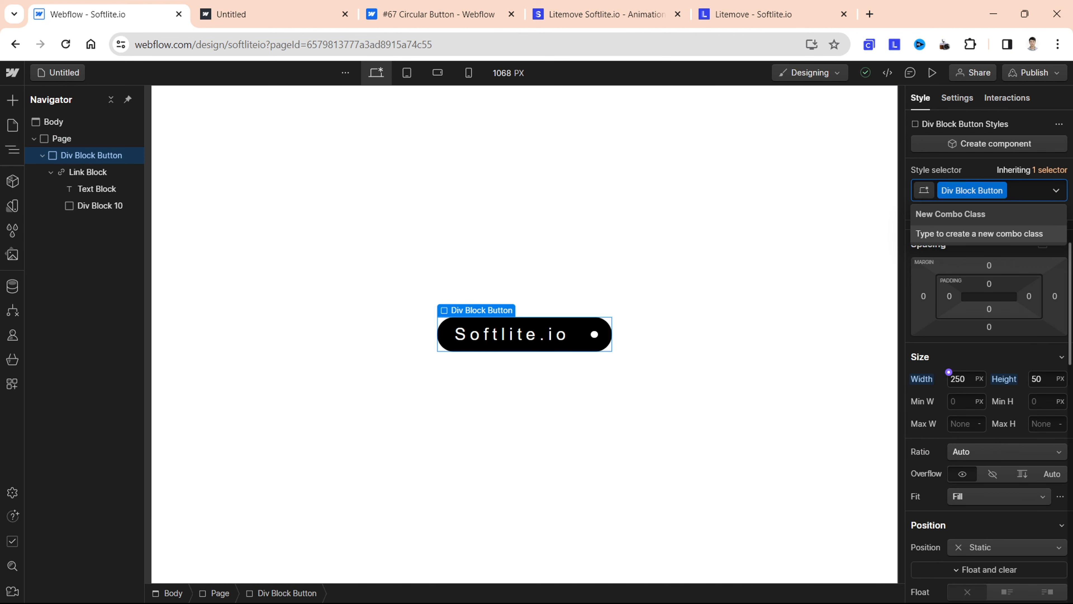
scroll(1029, 372, down, 2)
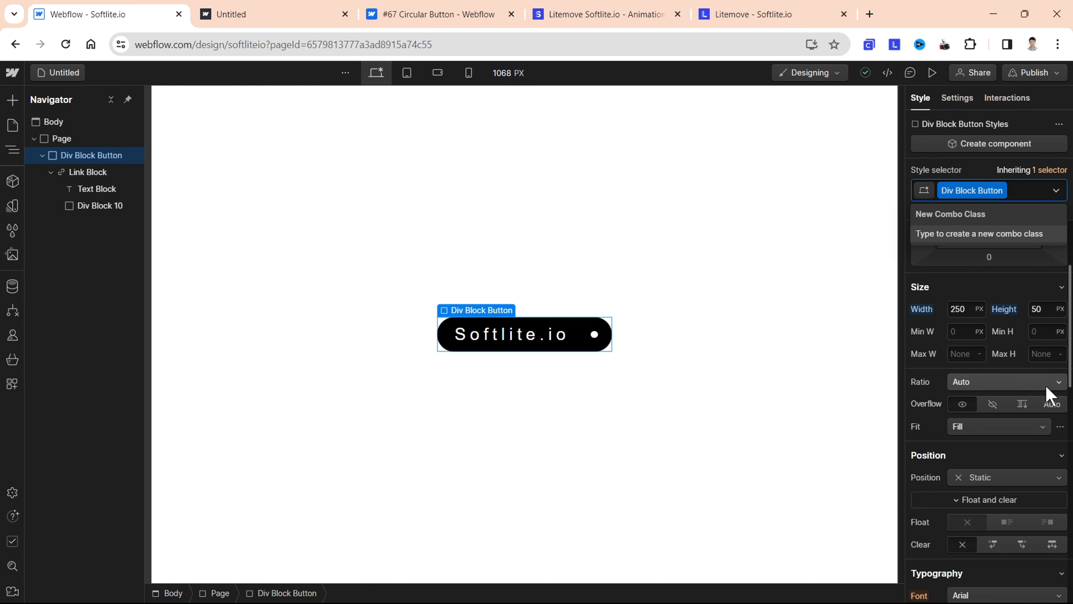
scroll(1048, 384, down, 6)
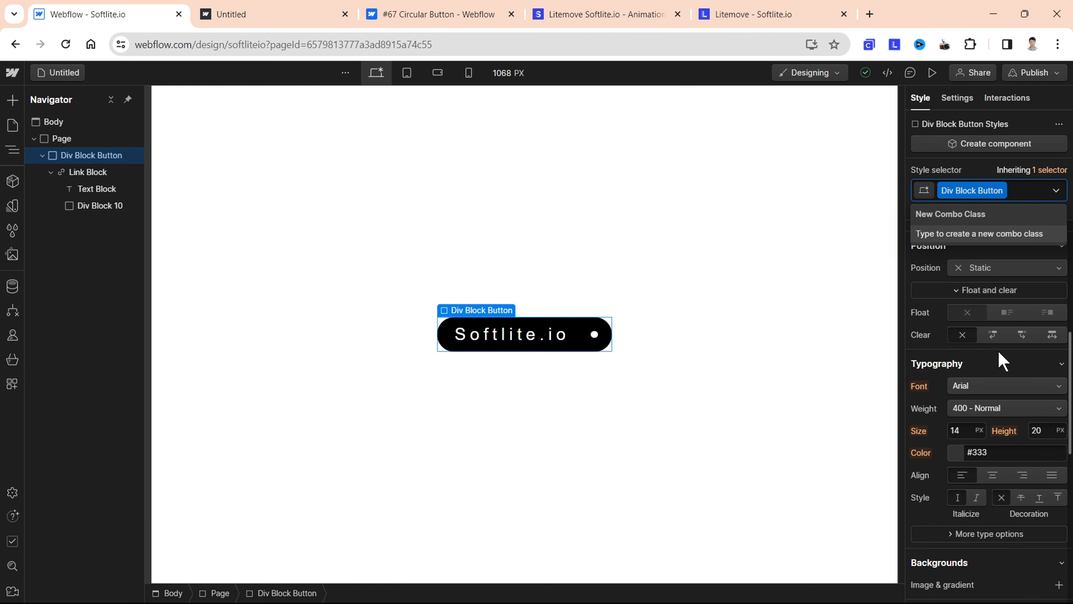
click(96, 174)
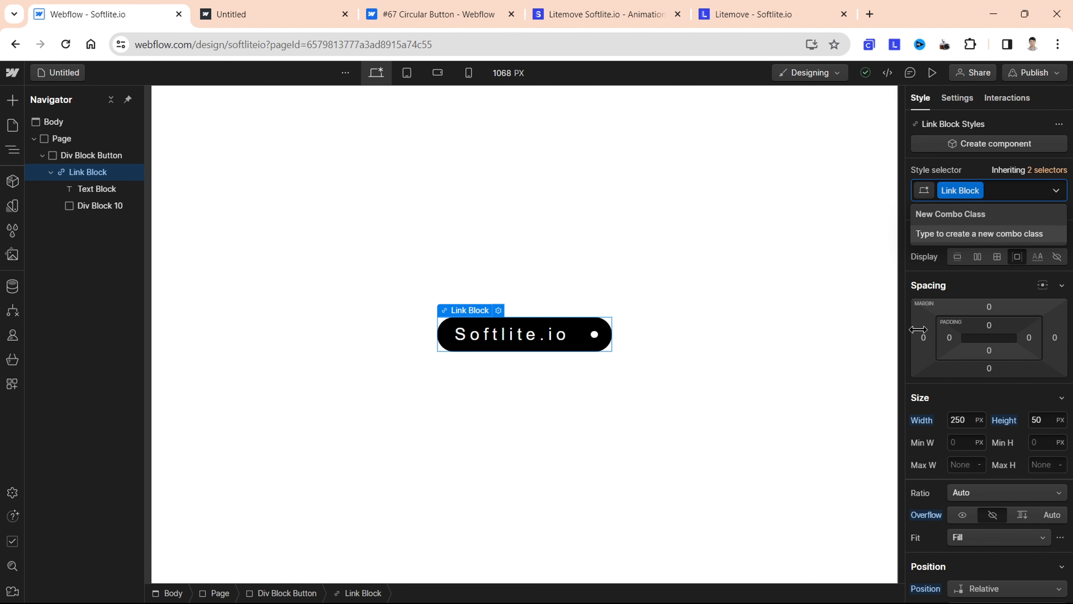
scroll(1041, 444, down, 2)
scroll(1045, 452, down, 2)
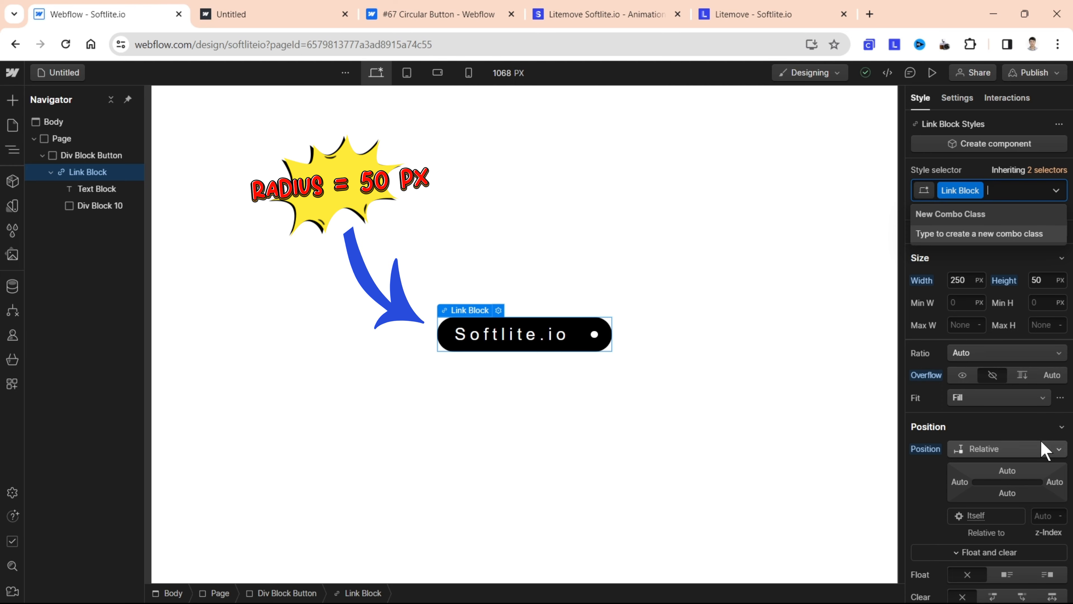
scroll(1041, 441, down, 3)
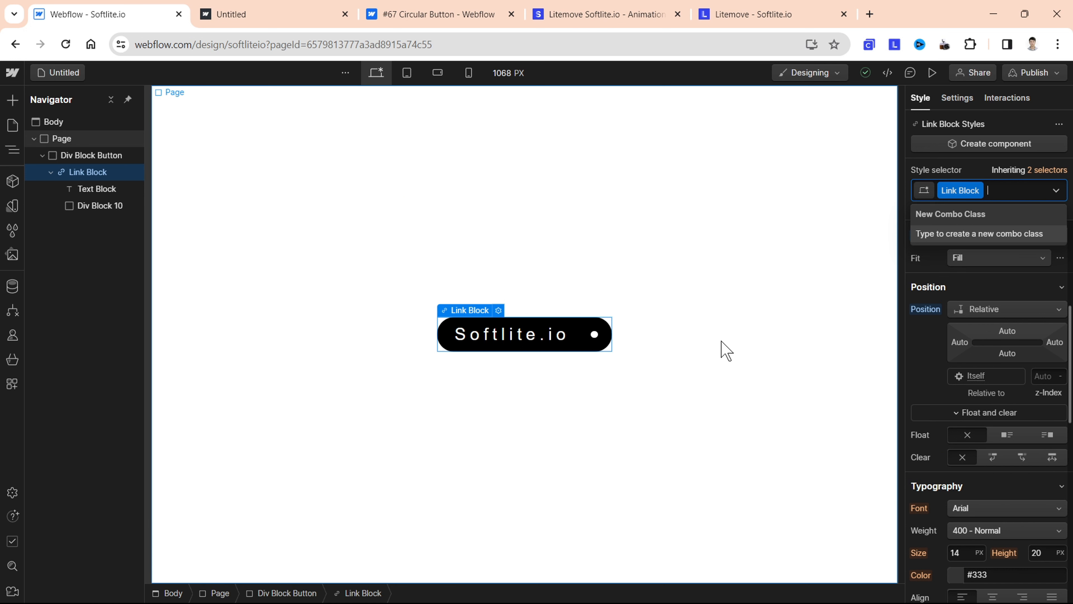
click(105, 193)
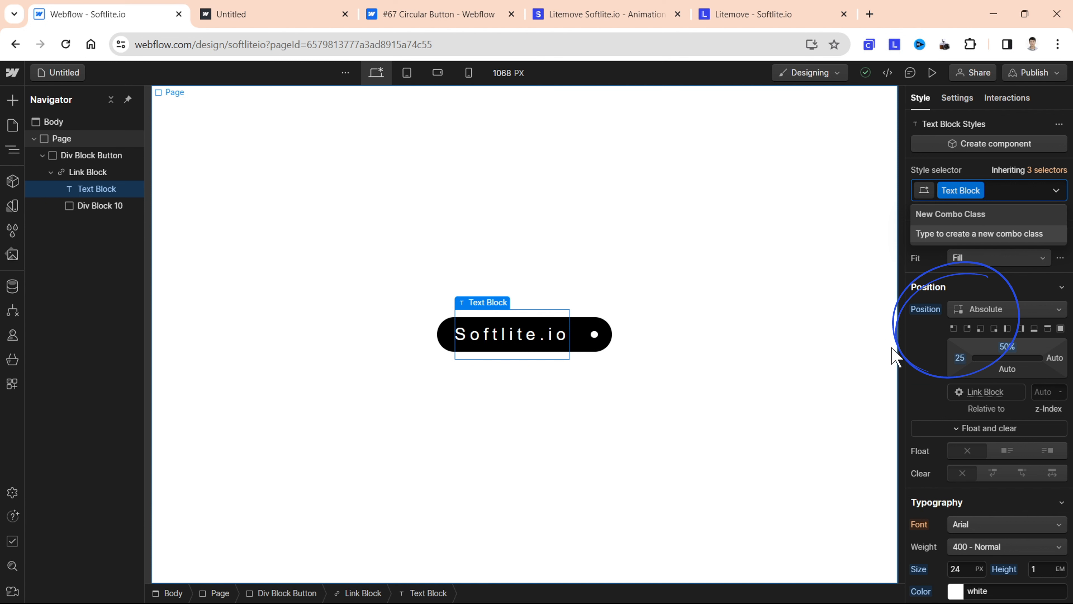
click(100, 206)
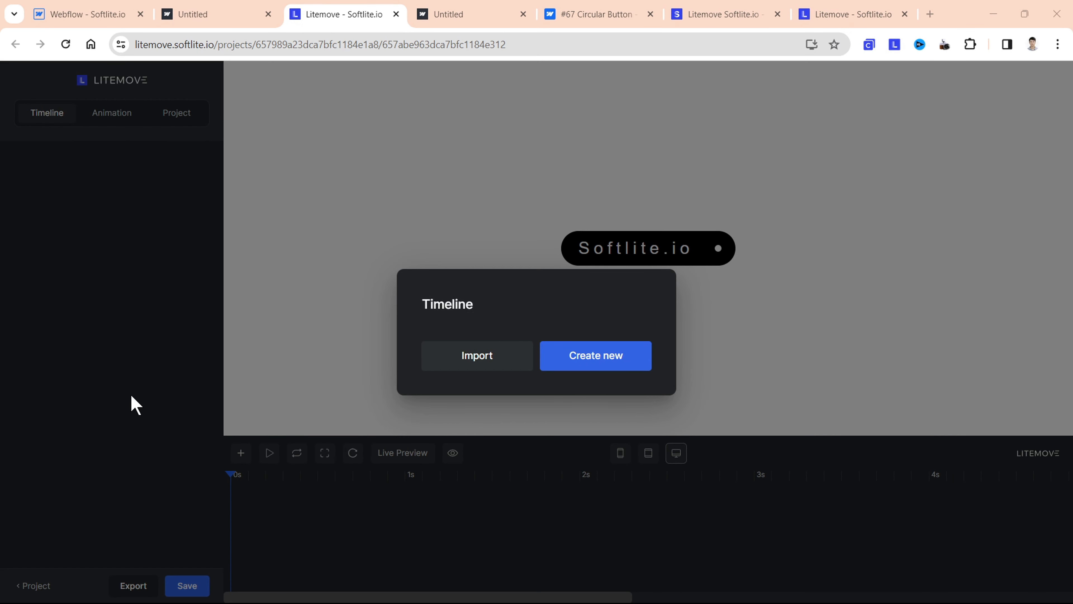
In Litemove, create a new timeline named "Circular button" that triggers on Hover
click(589, 363)
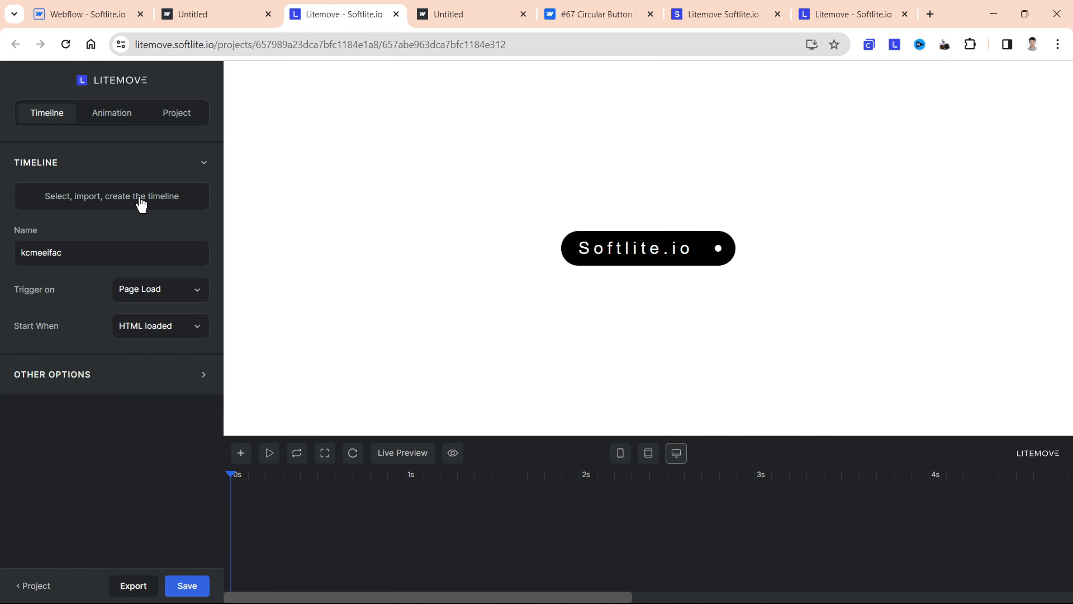
click(124, 253)
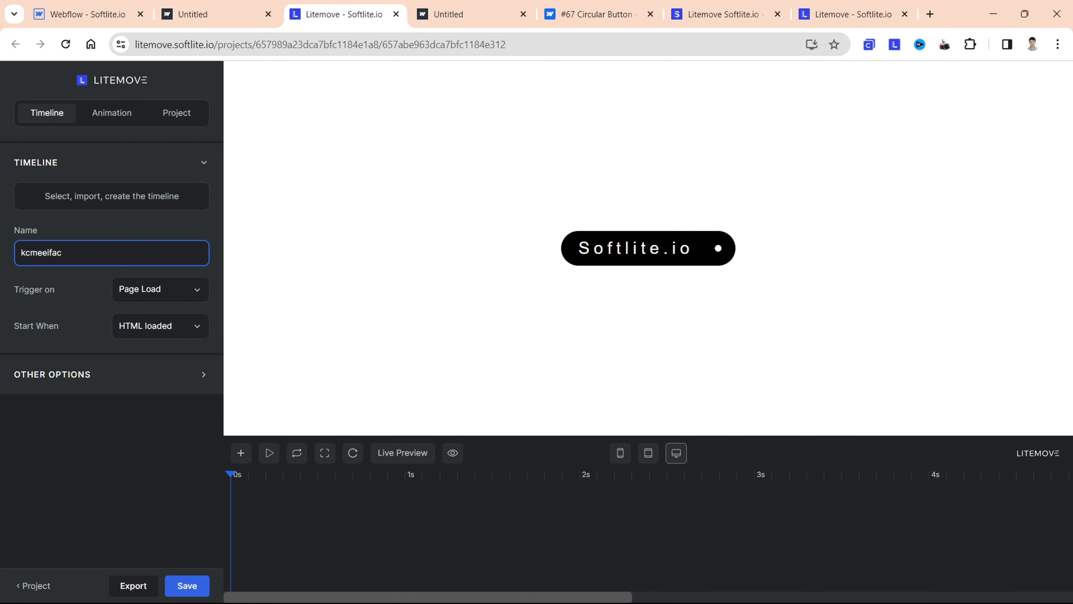
key(ctrl+a)
text(Ci)
click(162, 295)
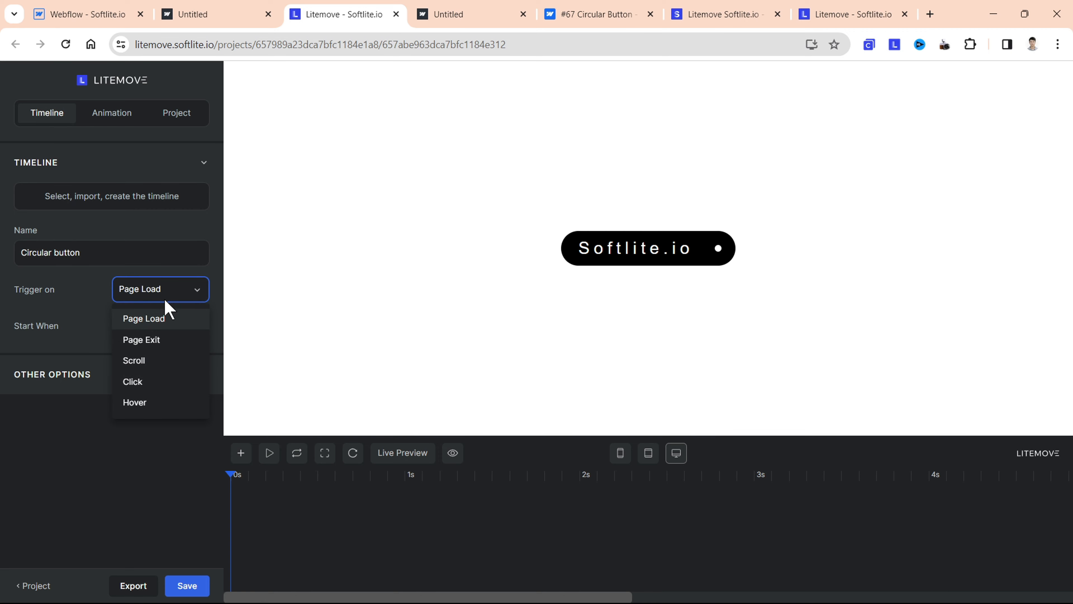
click(155, 411)
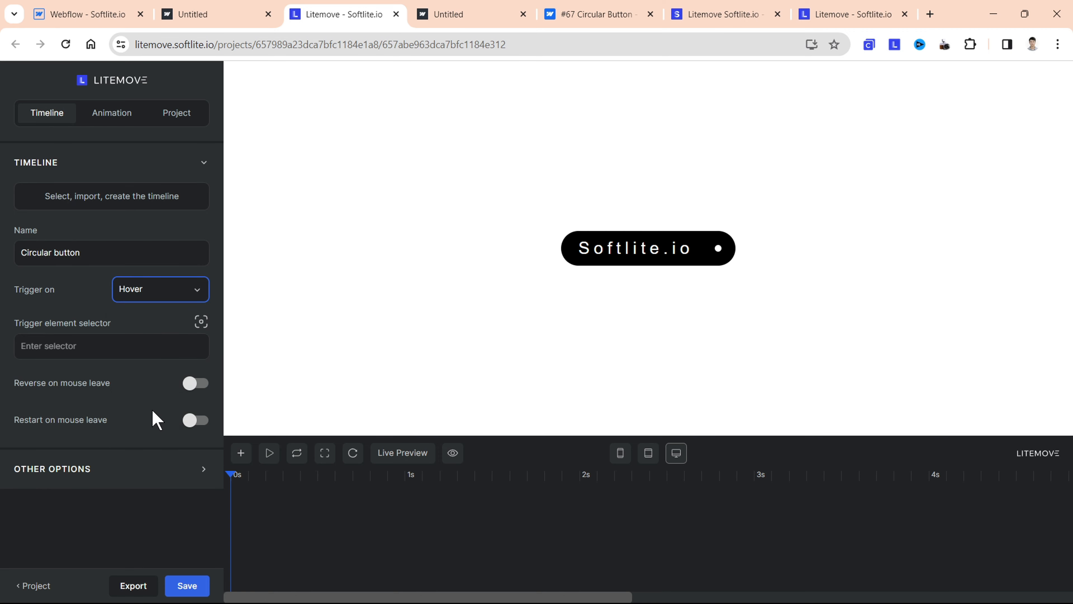
Pick .div-block-button as the timeline's trigger element and enable Reverse on mouse leave
click(203, 329)
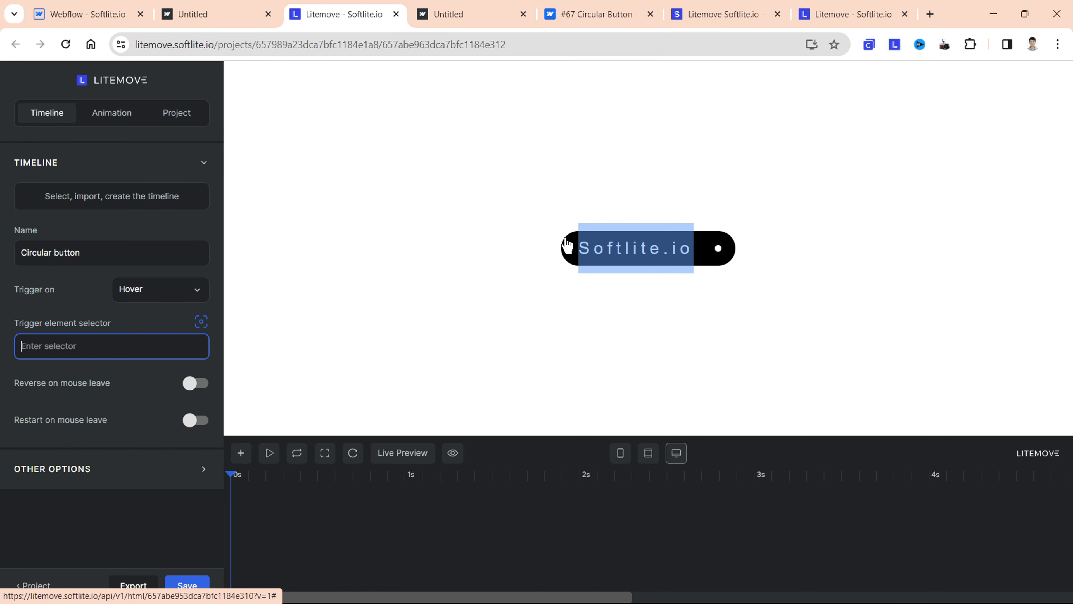
click(565, 242)
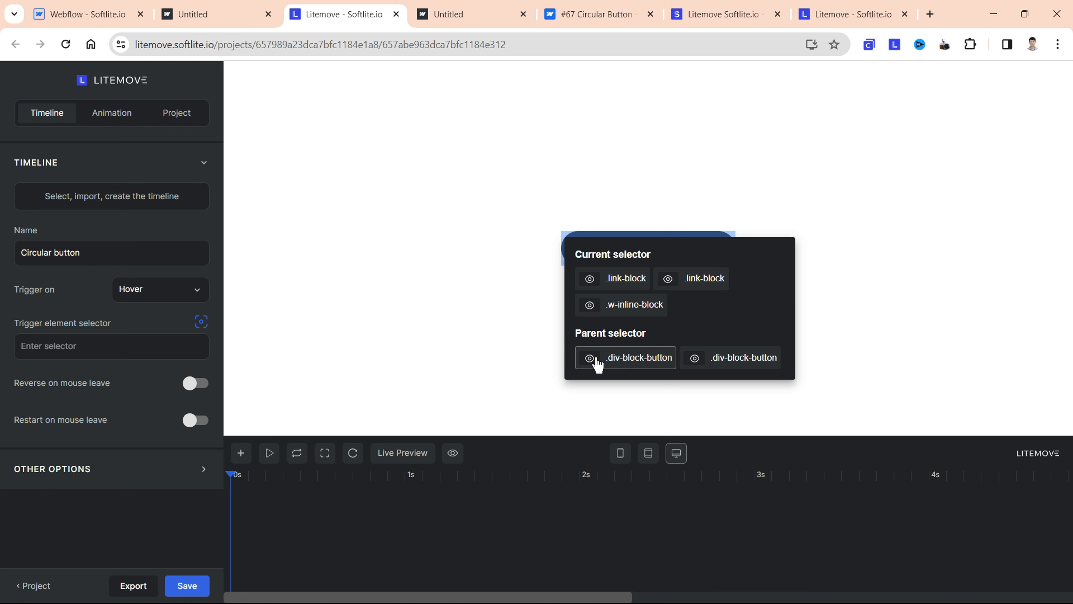
click(613, 362)
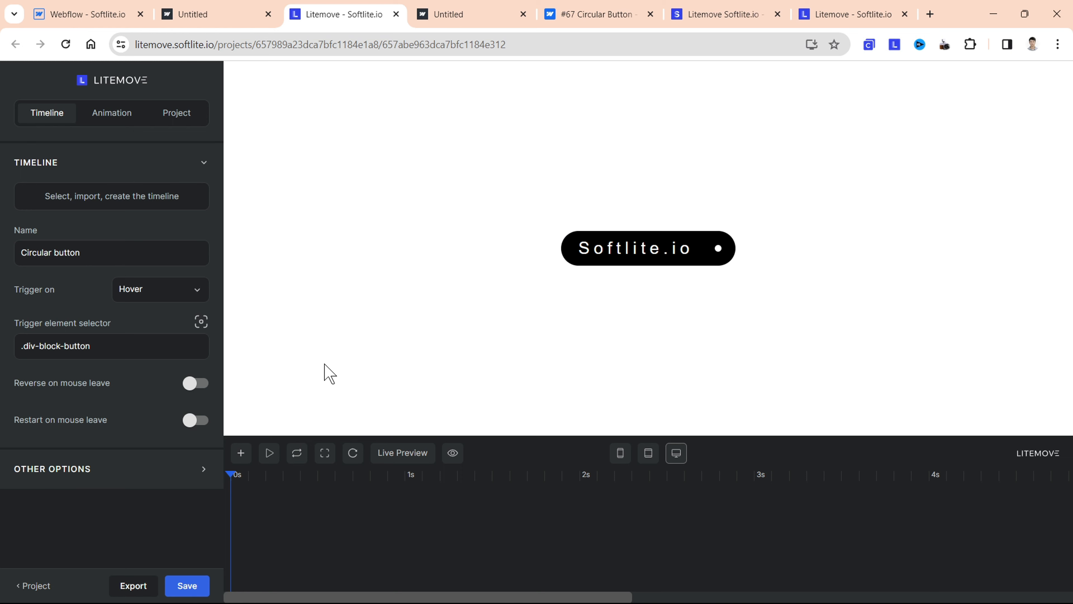
click(195, 383)
Add an animation to the timeline and target the button's parent selector .div-block-button
click(112, 123)
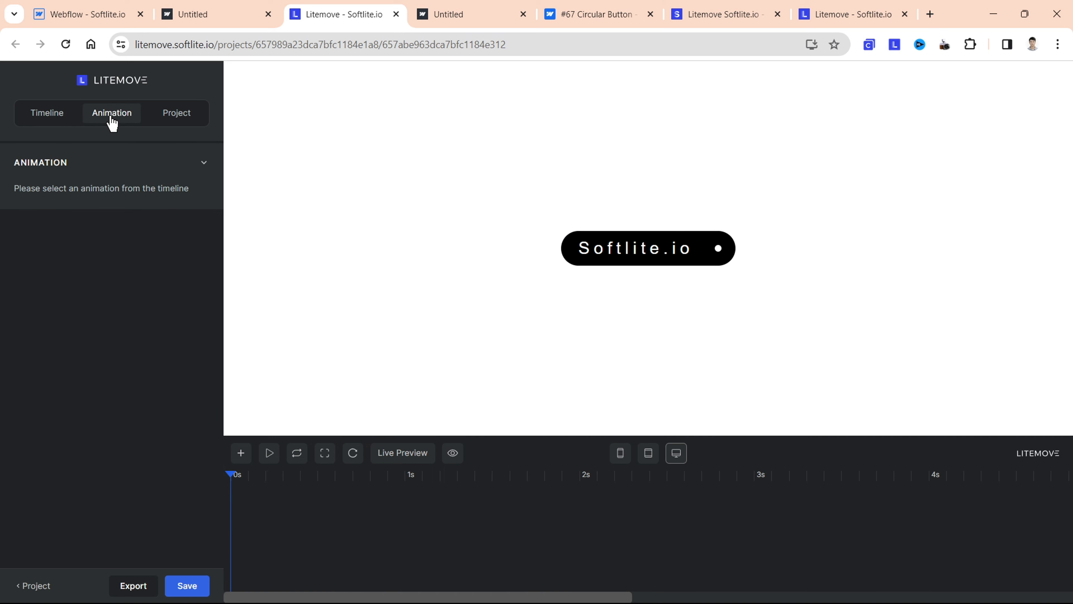
click(241, 453)
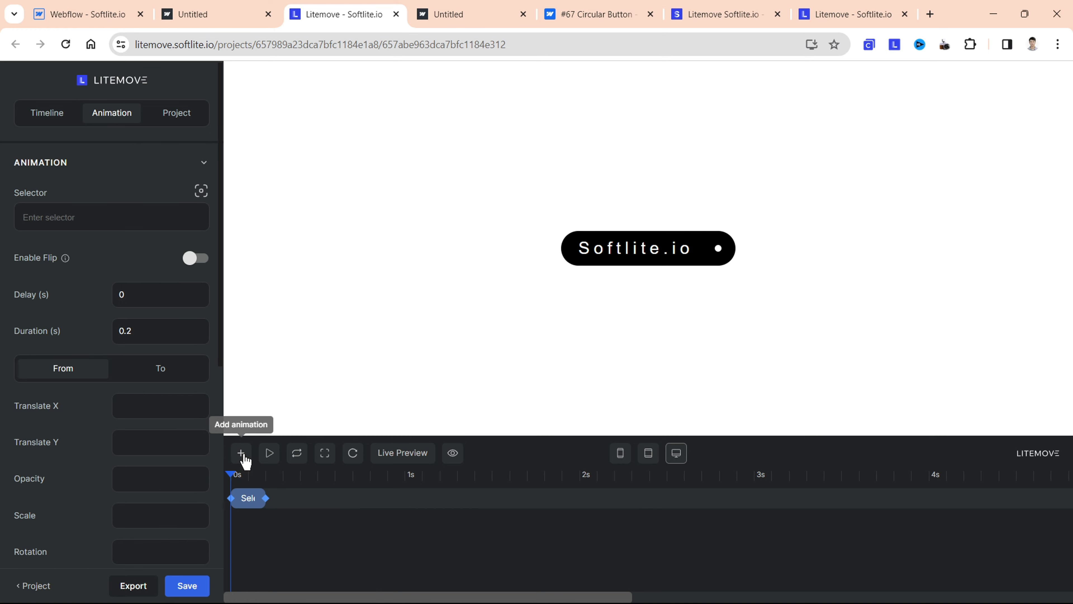
click(126, 226)
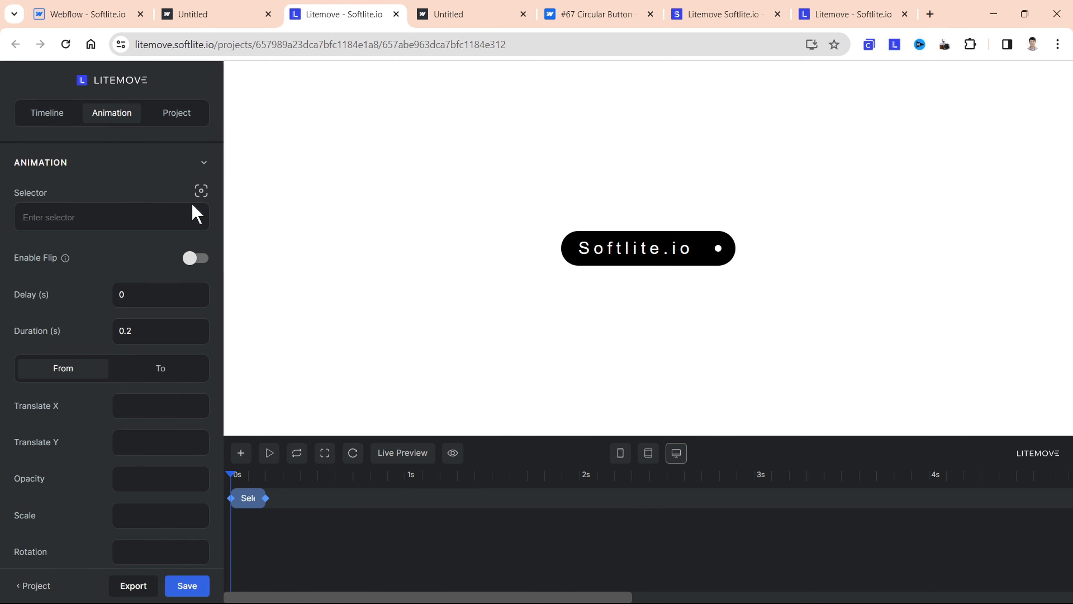
click(202, 191)
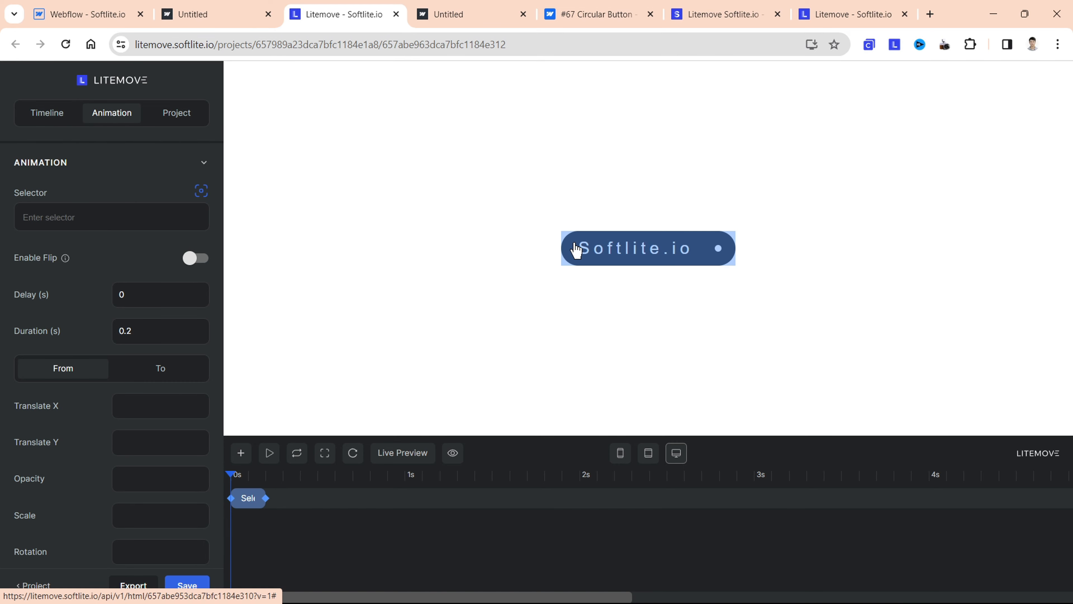
click(576, 250)
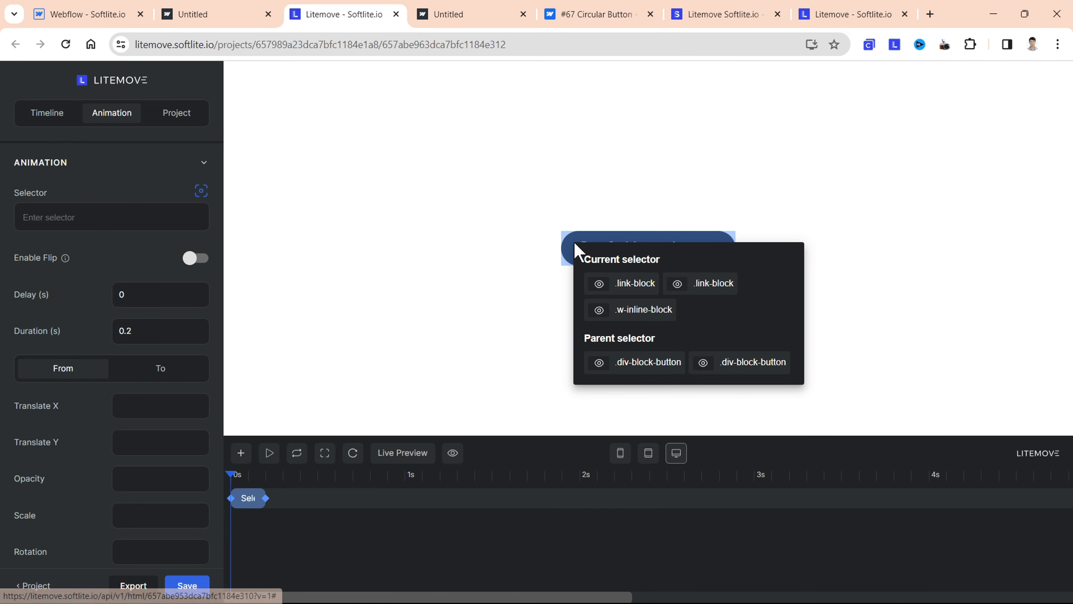
click(643, 372)
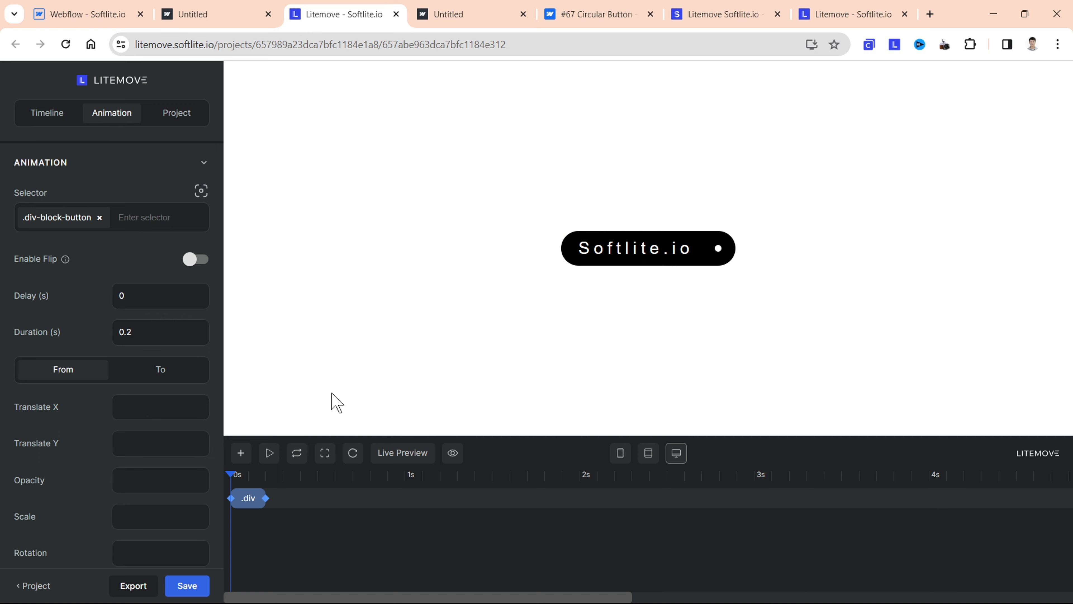
Set the custom From property of the .div-block-button animation to width:"50px"
click(169, 406)
scroll(169, 407, down, 5)
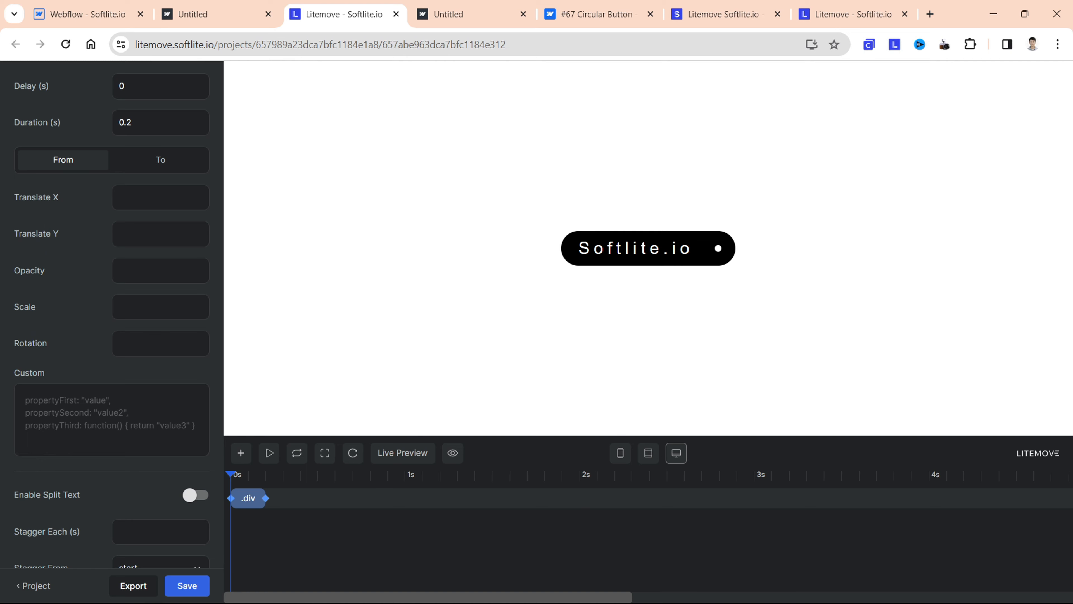
text(u)
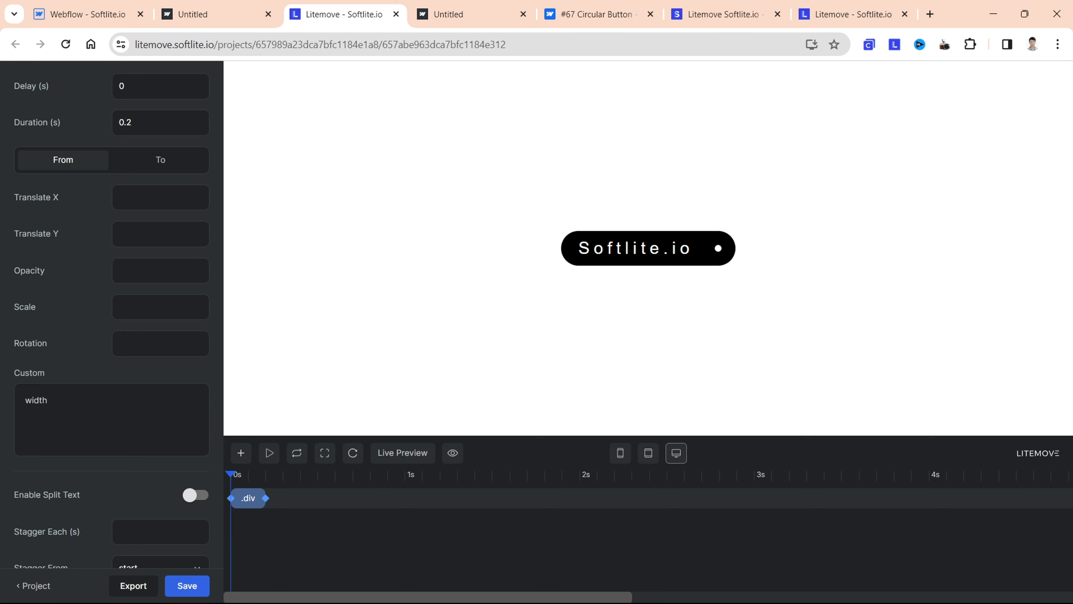
text(idth:"50px")
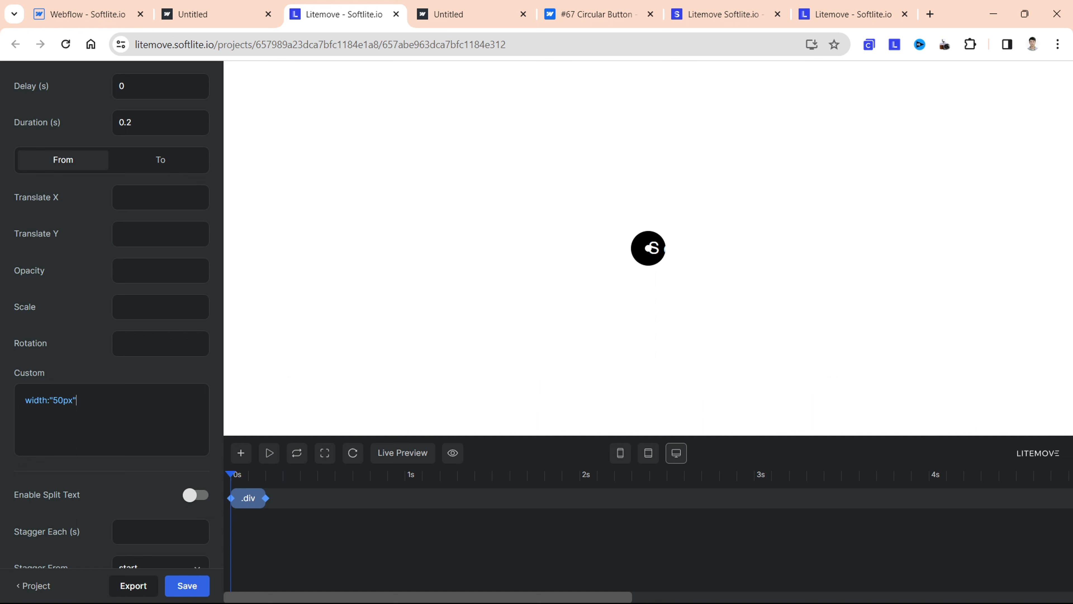
Reuse the width property for the button animation's To state with width:"250px", and turn on Live Preview
drag(97, 399, 32, 400)
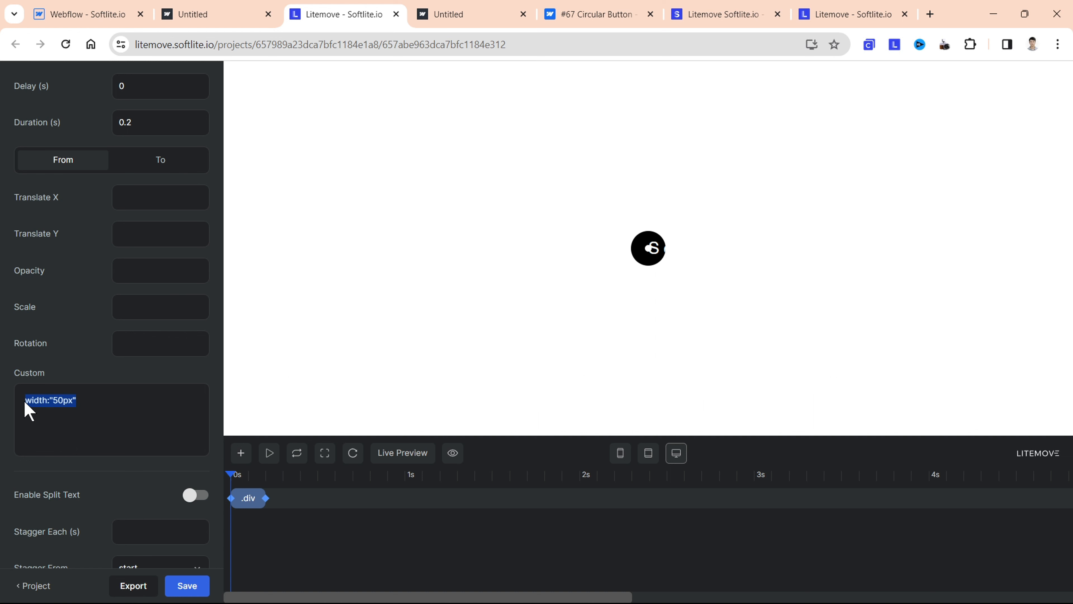
click(159, 162)
click(126, 391)
text(width:"50px")
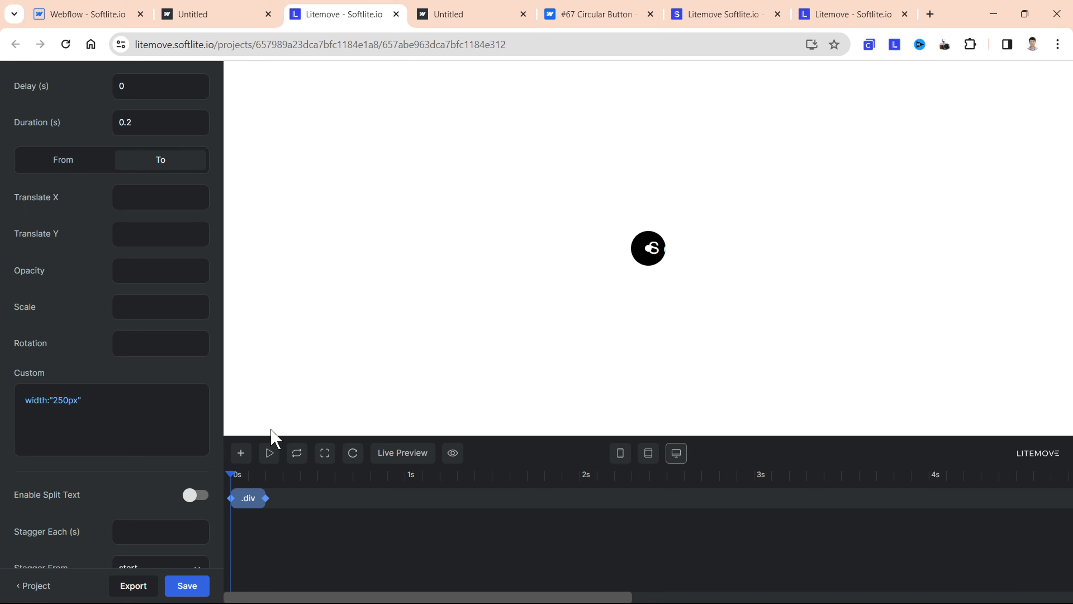
click(400, 453)
Add a second animation to the timeline and target the Softlite.io text with the .text-block selector
click(241, 453)
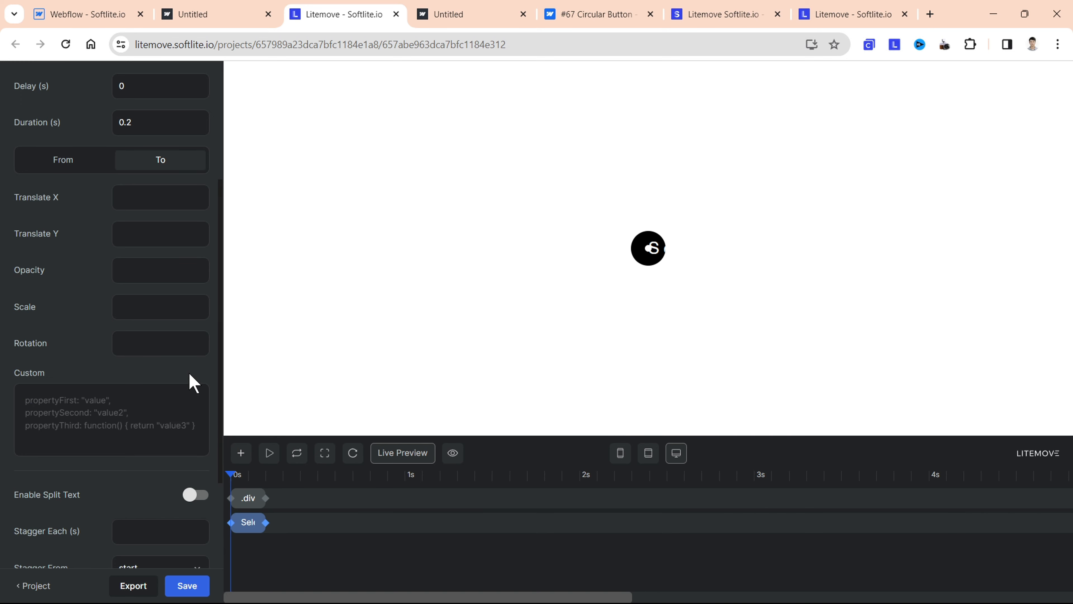
scroll(189, 381, up, 5)
click(162, 218)
click(201, 191)
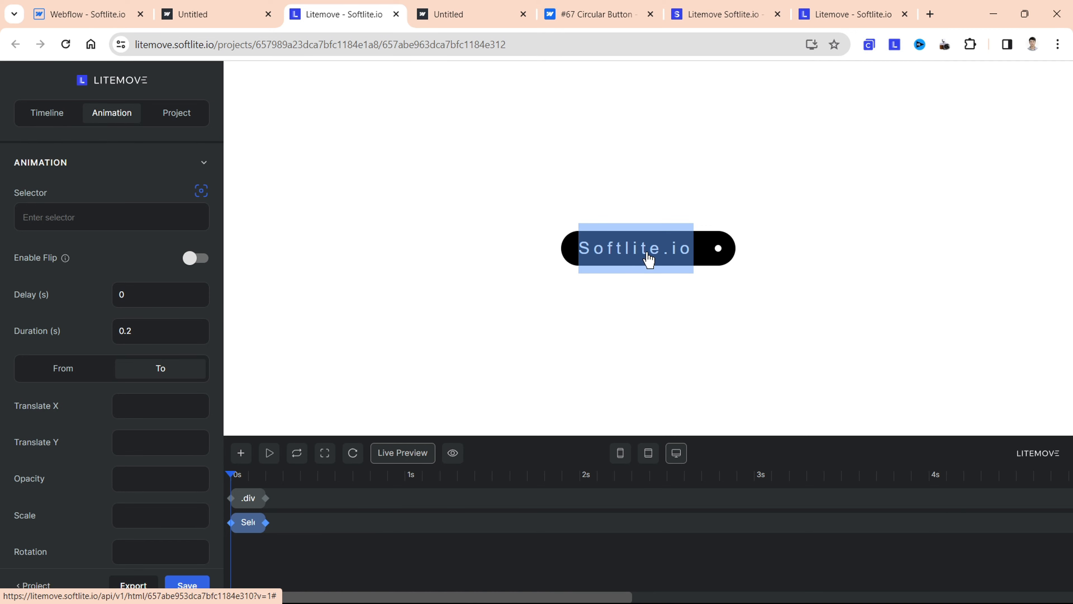
click(649, 256)
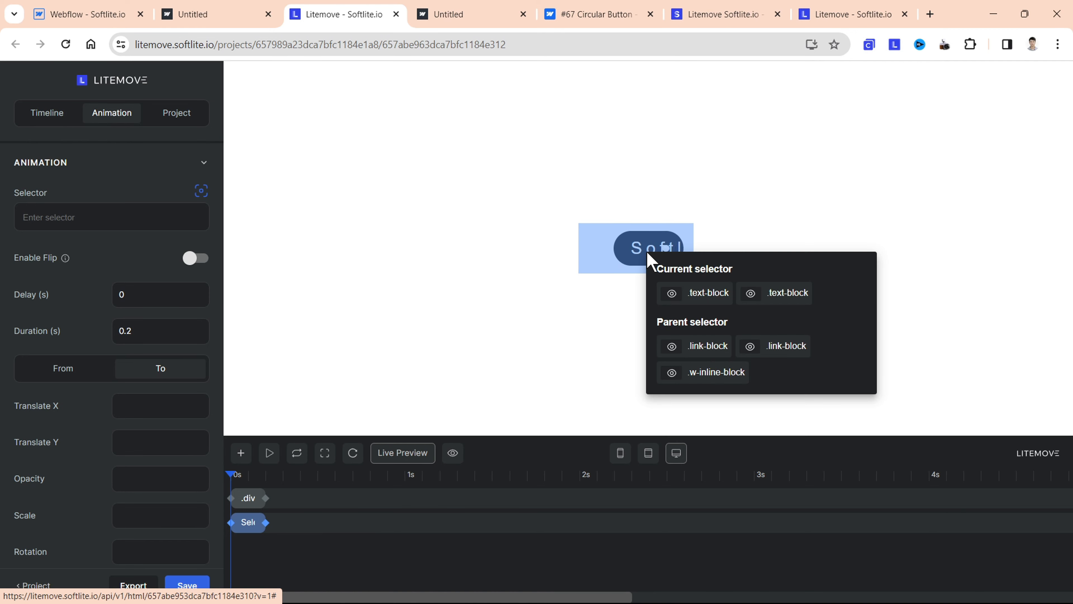
click(695, 298)
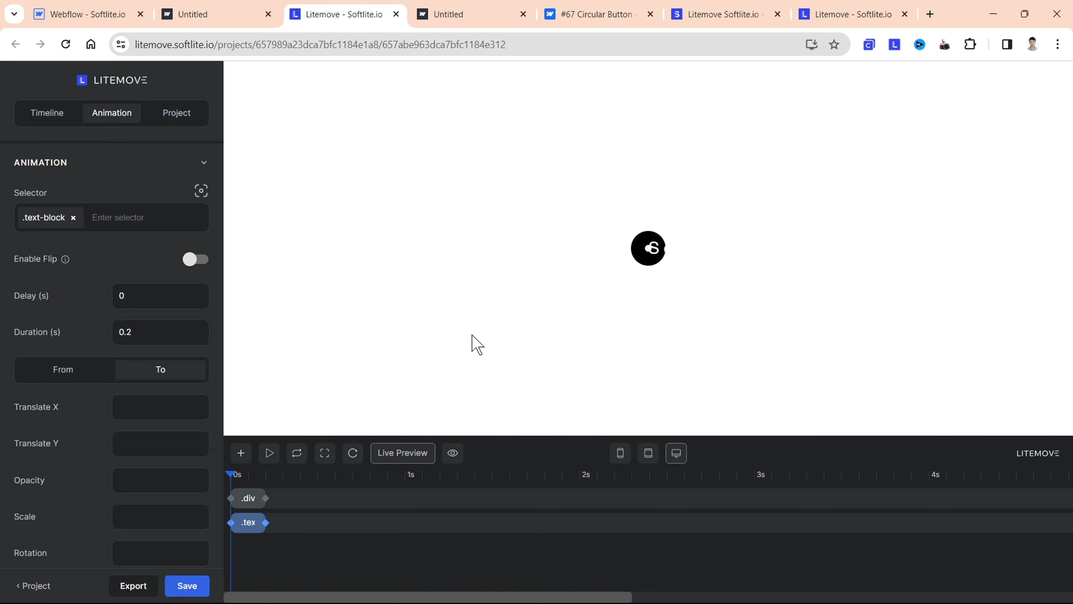
Set the .text-block animation's opacity to 0 in the From state and 1 in the To state, and preview the button's hover effect
click(64, 370)
scroll(65, 374, down, 1)
click(161, 414)
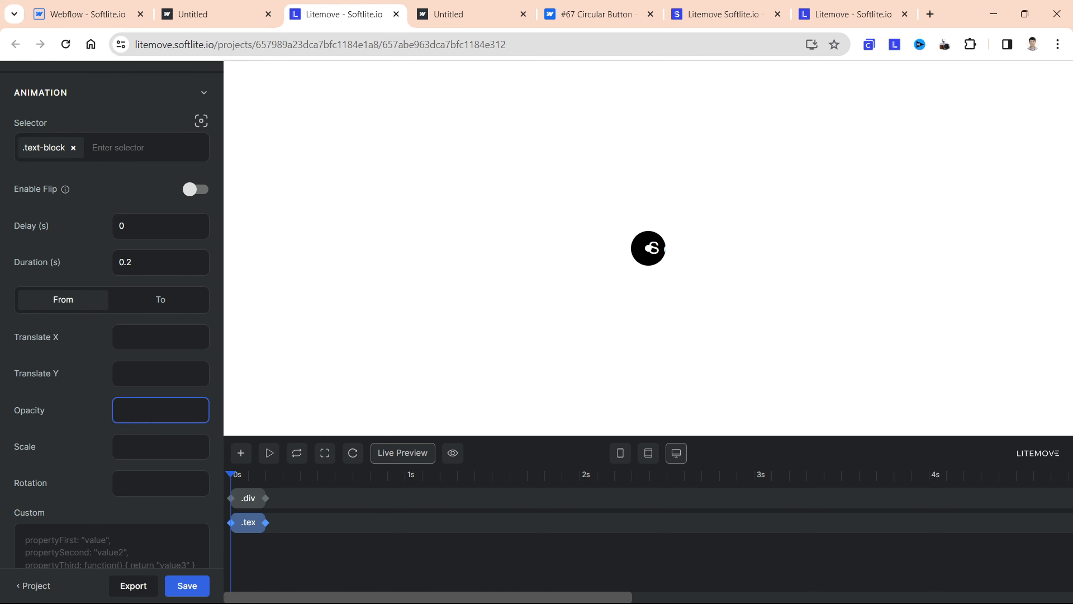
click(160, 301)
click(160, 410)
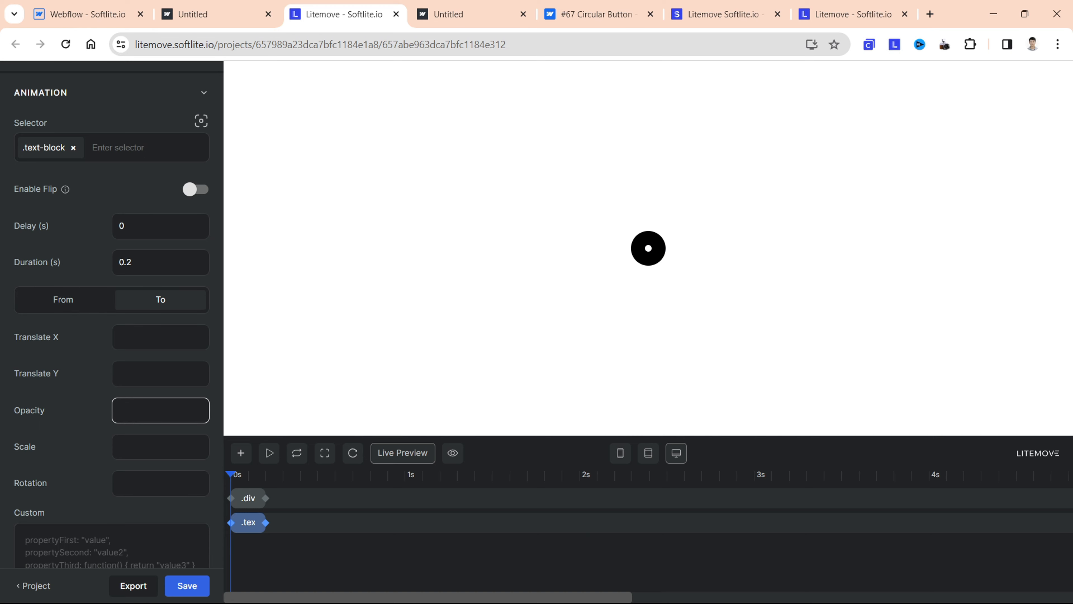
click(423, 356)
mouse_move(647, 253)
Save the animation, open its JavaScript export and copy the Javascript Library snippet
click(185, 586)
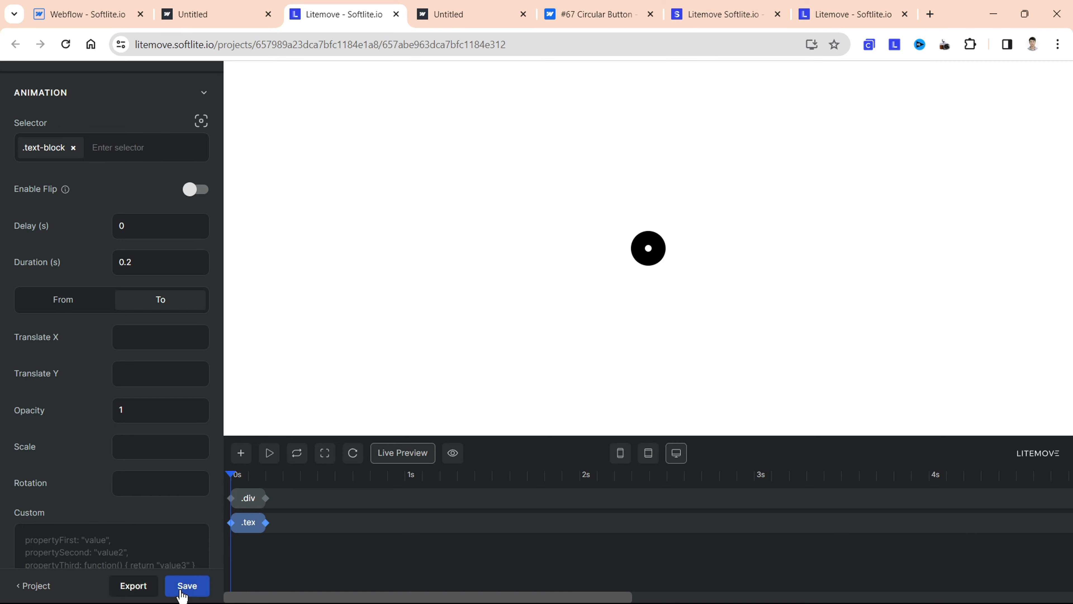
click(135, 586)
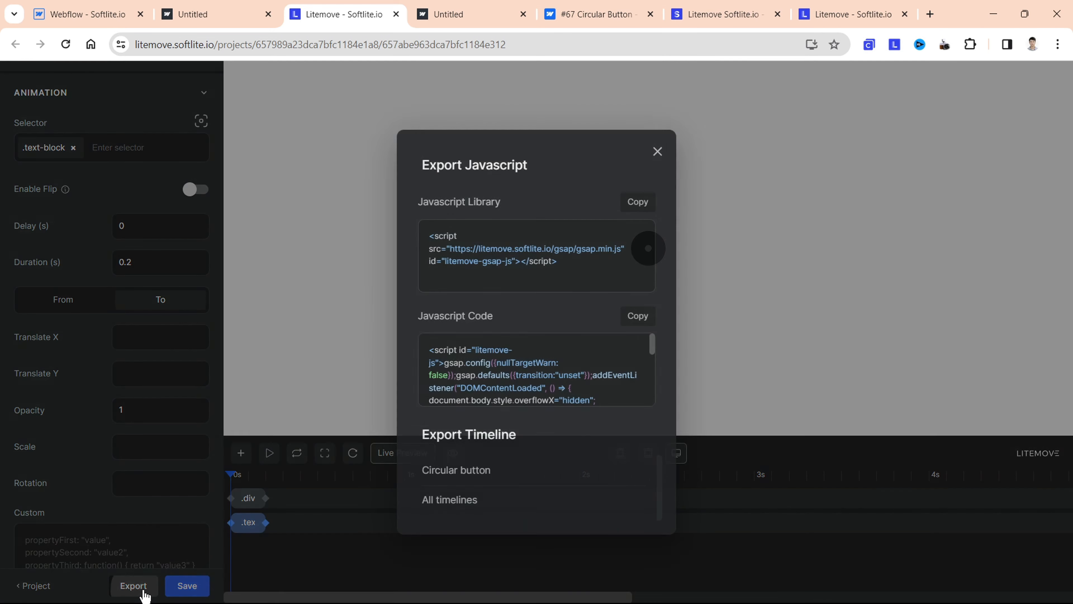
click(653, 211)
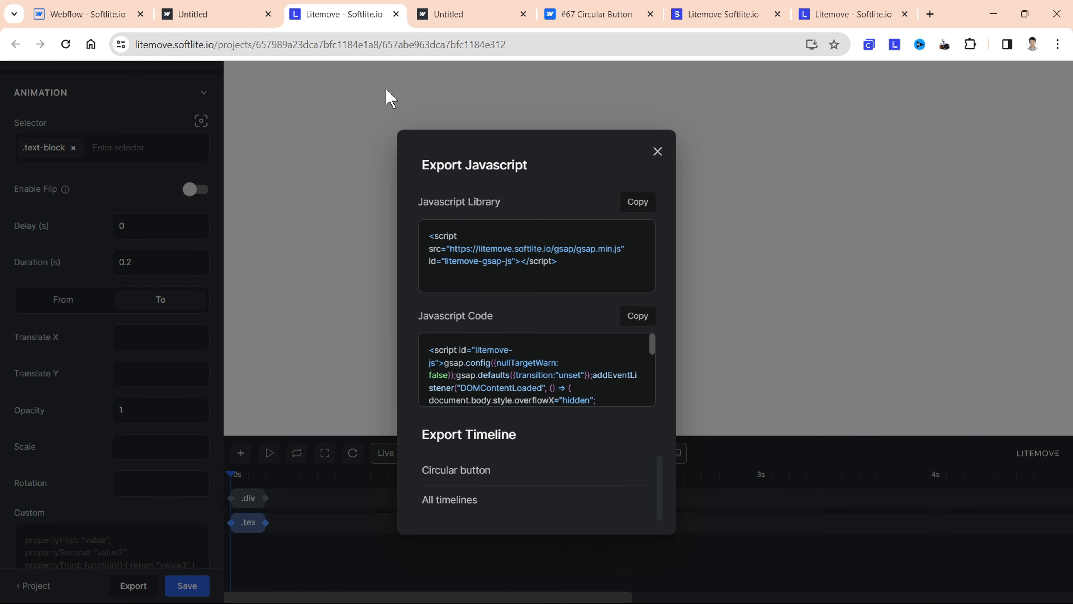
Switch to the Webflow designer, add an HTML Embed inside Div Block 10, and paste the copied library script followed by a new line
click(223, 16)
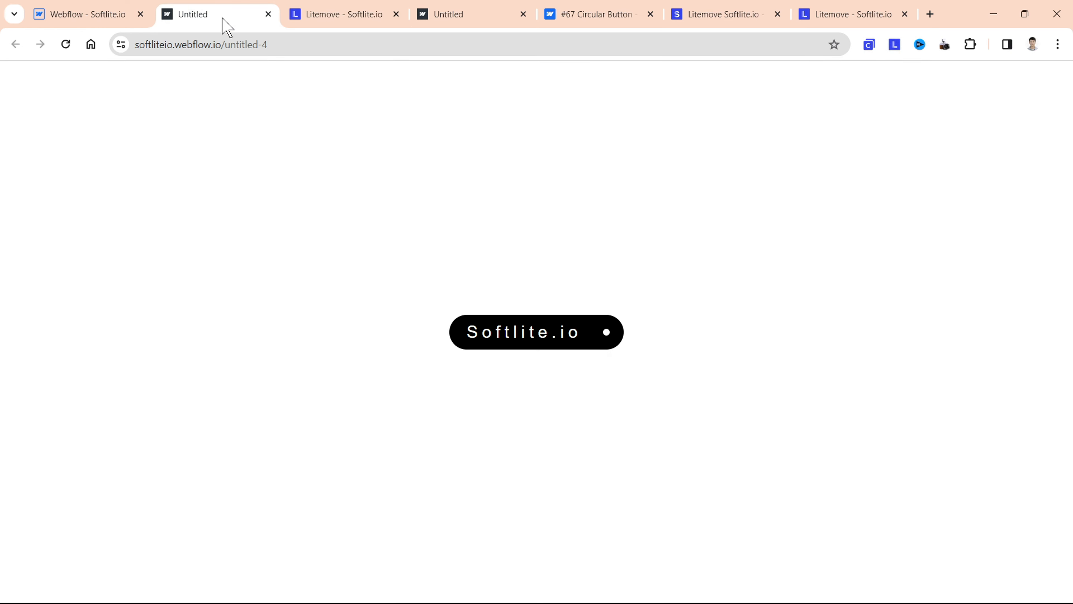
click(101, 14)
click(14, 102)
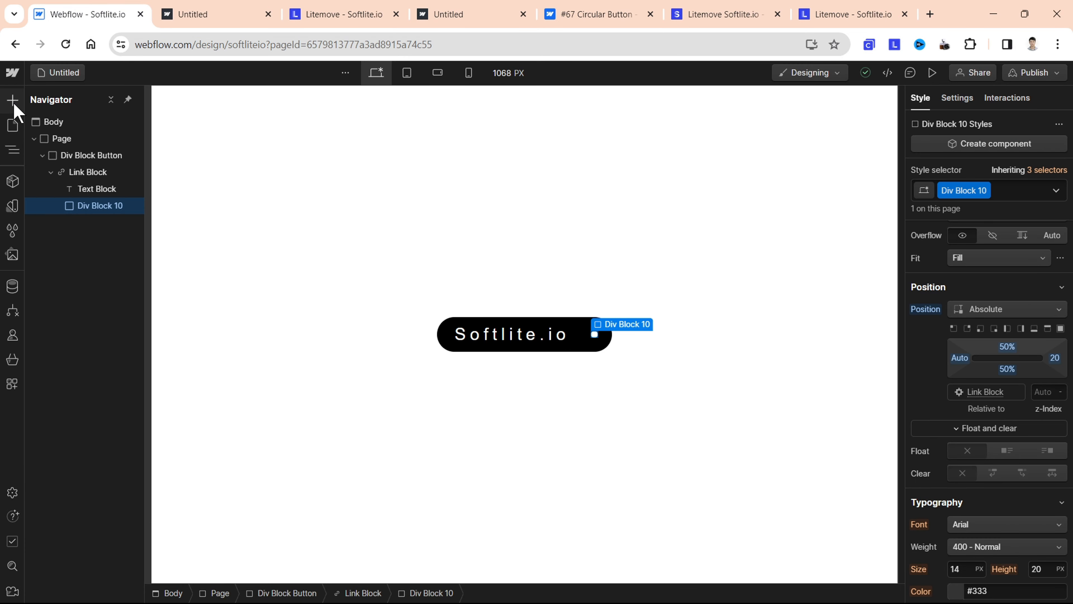
click(14, 103)
scroll(78, 331, down, 10)
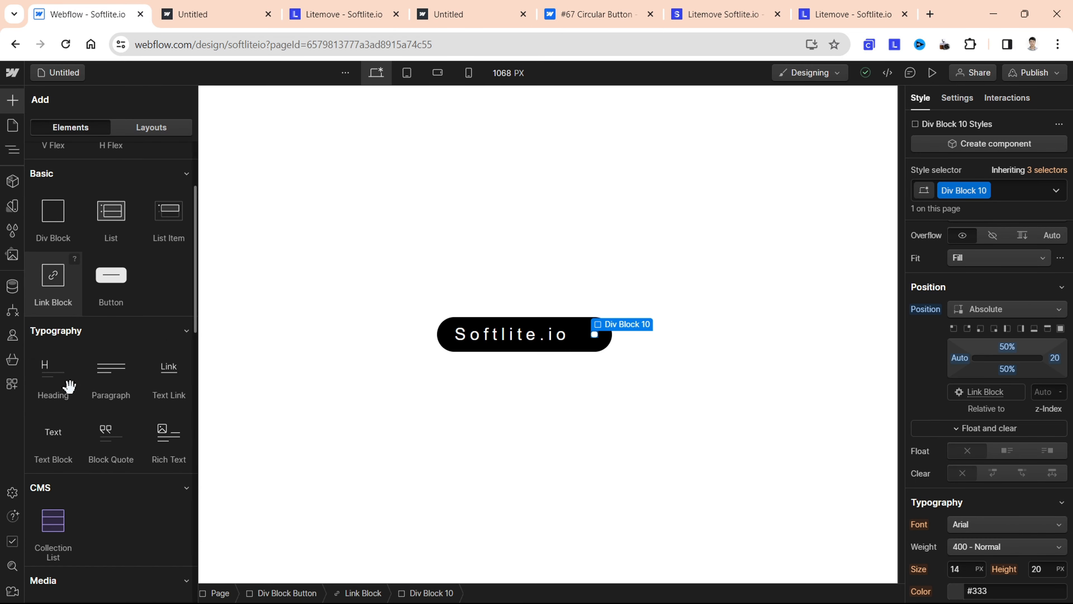
scroll(51, 471, down, 8)
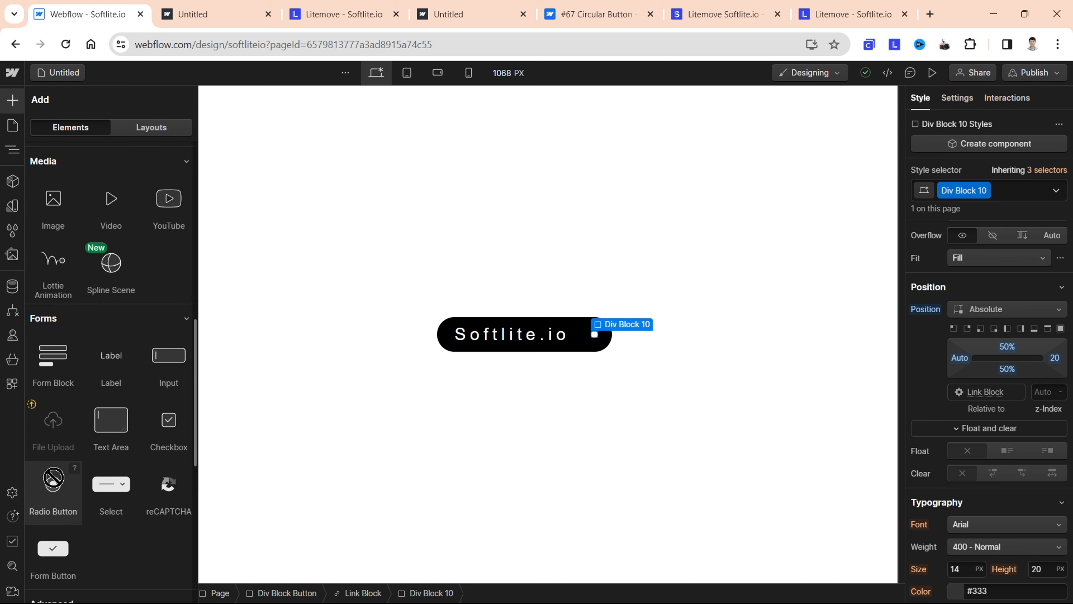
scroll(51, 464, down, 2)
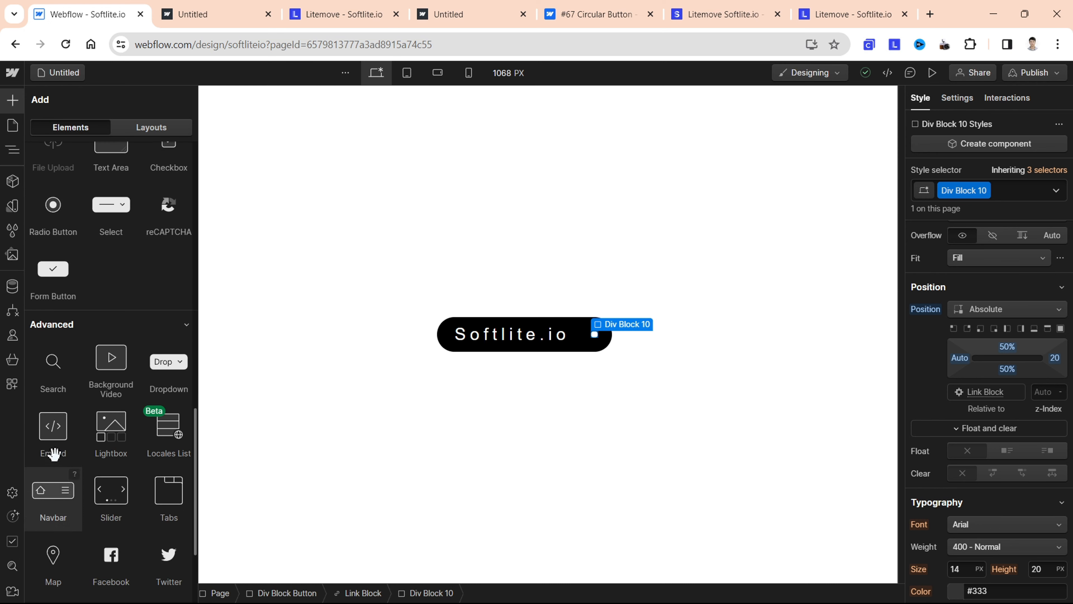
click(53, 439)
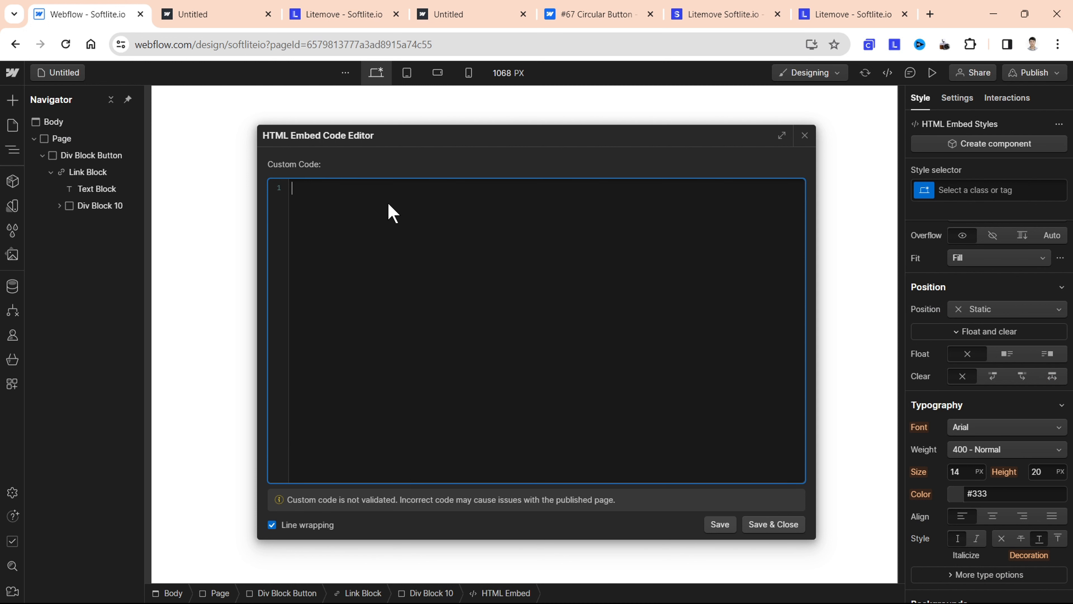
key(ctrl+v)
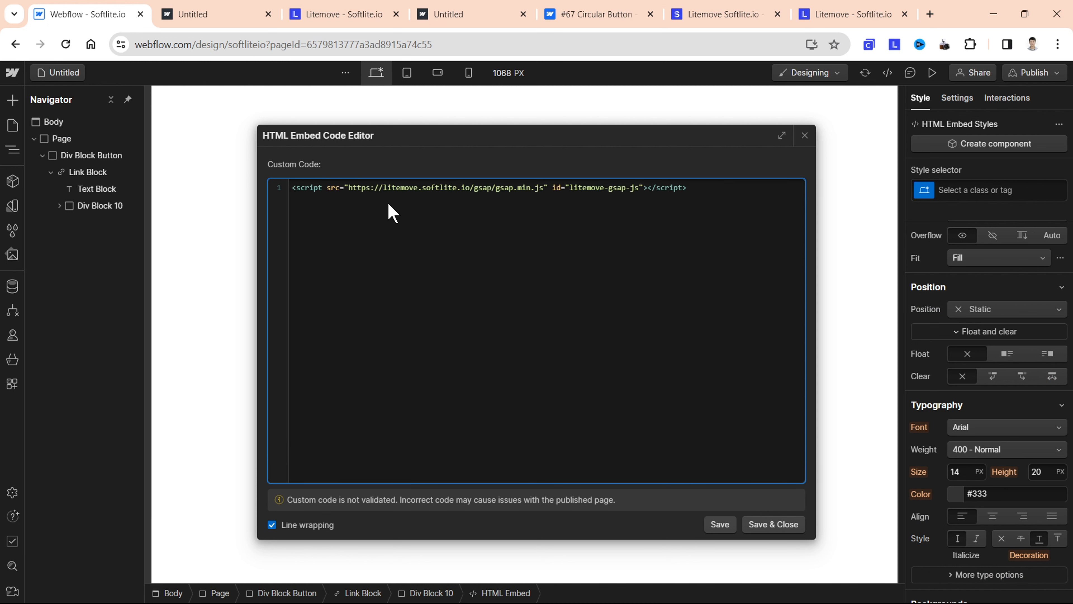
key(Return)
Copy the exported Javascript Code from Litemove, paste it below the library script in Webflow's HTML Embed, and save and close the editor
click(368, 17)
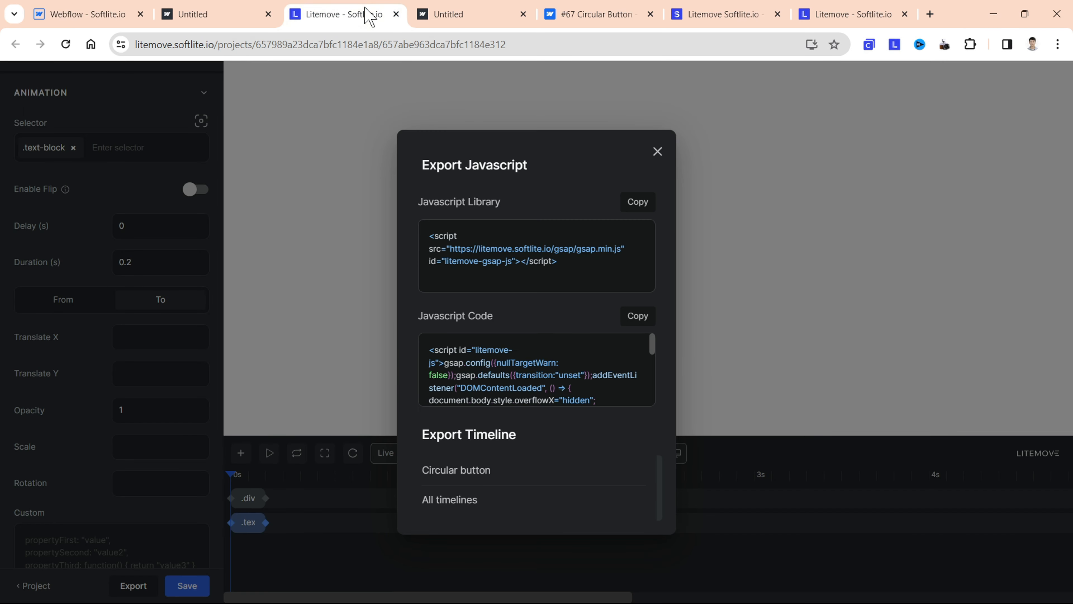
click(638, 318)
click(80, 15)
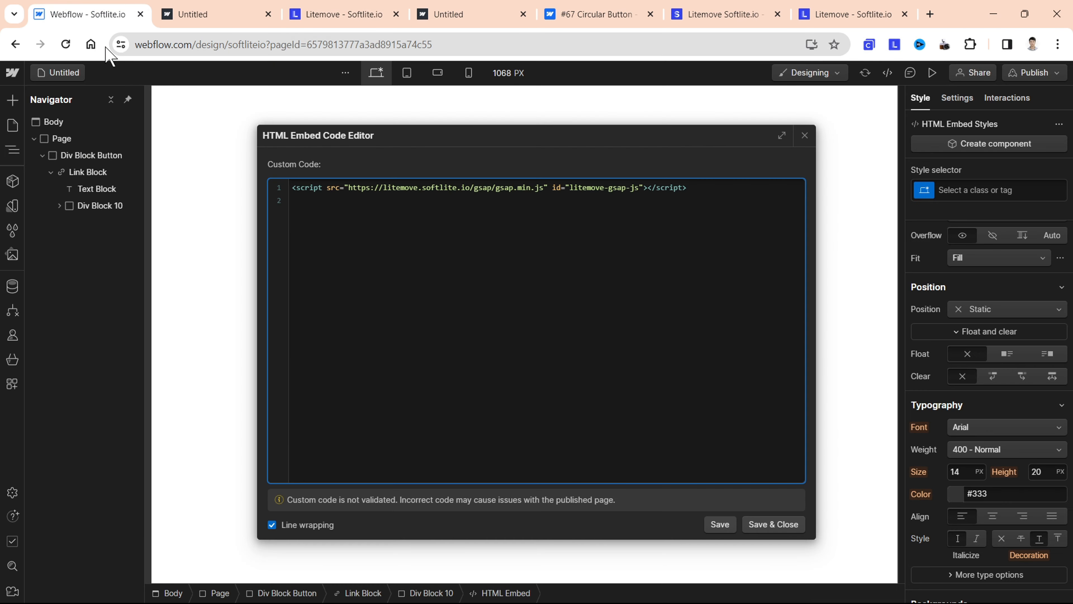
key(ctrl+v)
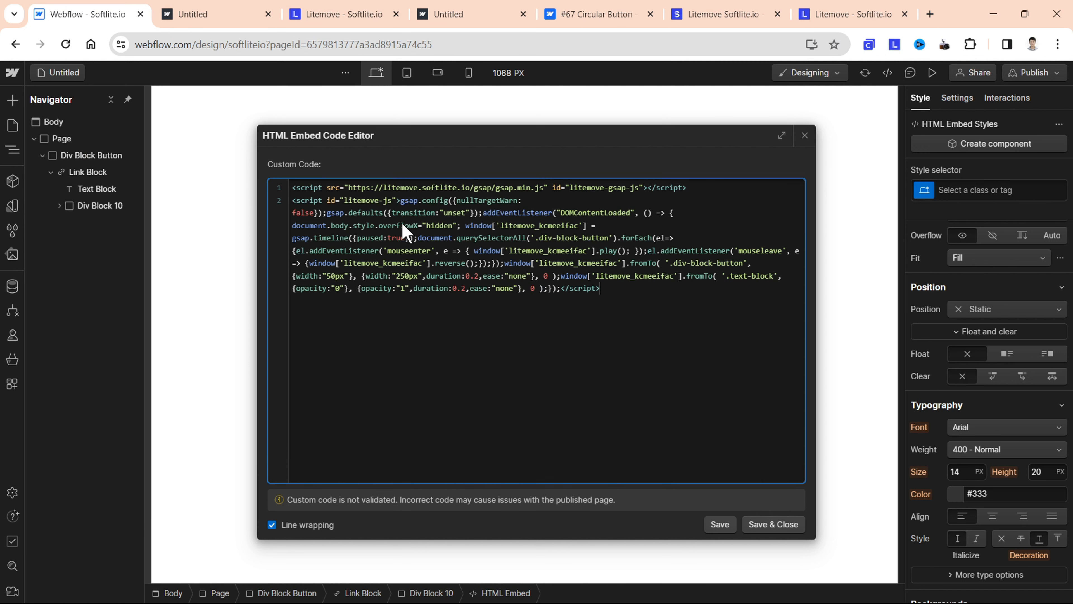
click(755, 524)
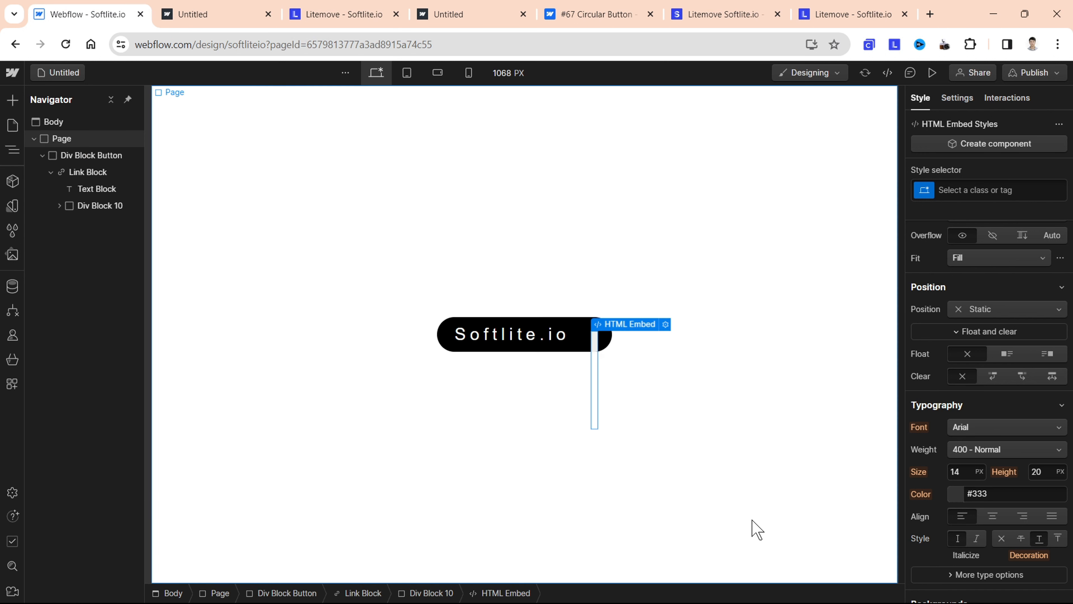
Publish the site to the softliteio.webflow.io staging domain and open the published page
click(1035, 73)
click(971, 274)
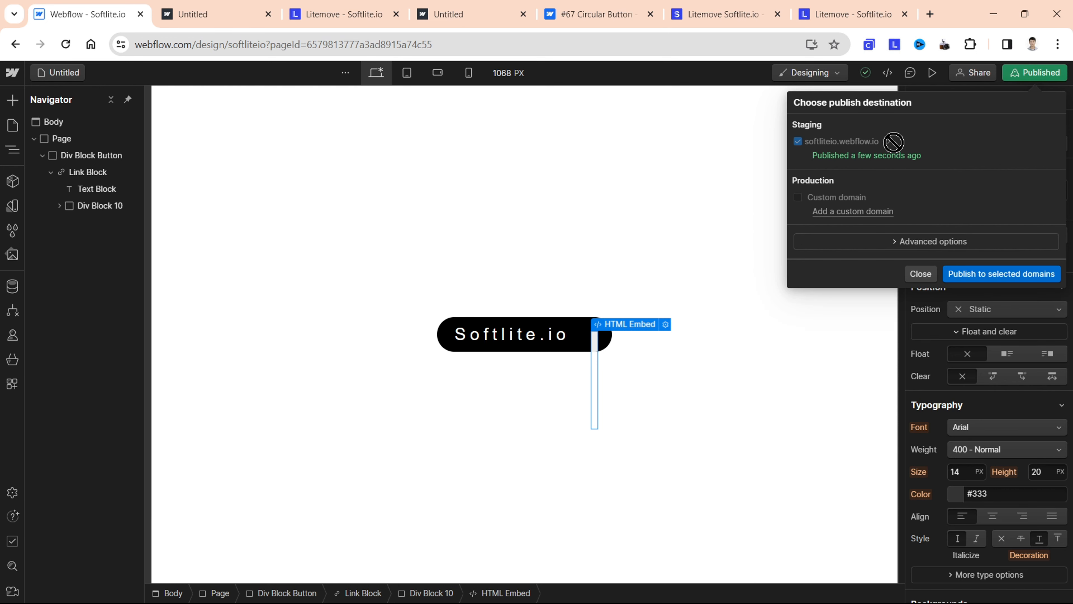
click(893, 142)
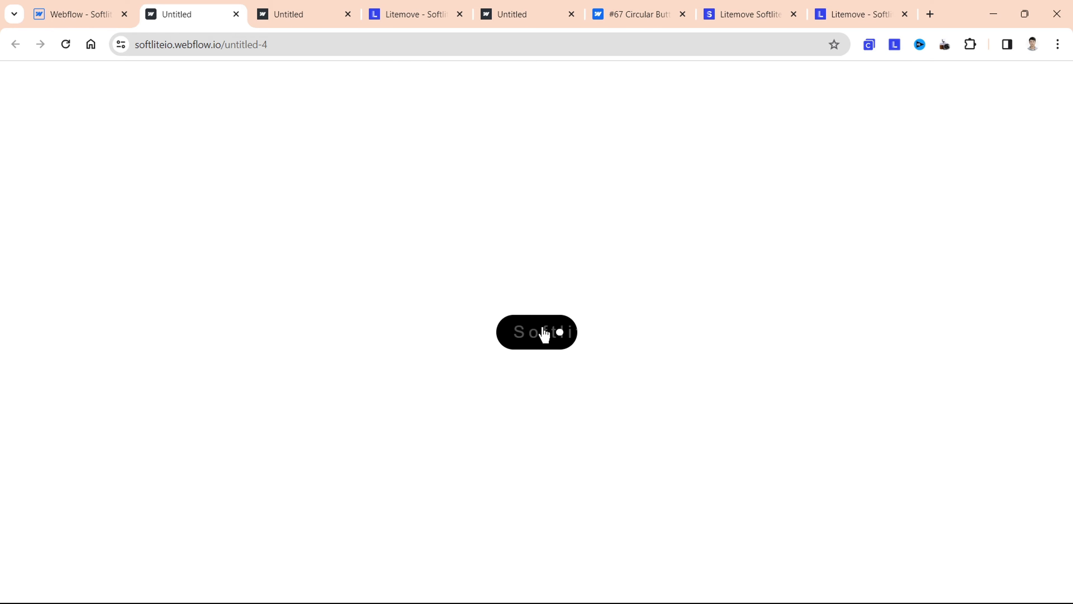